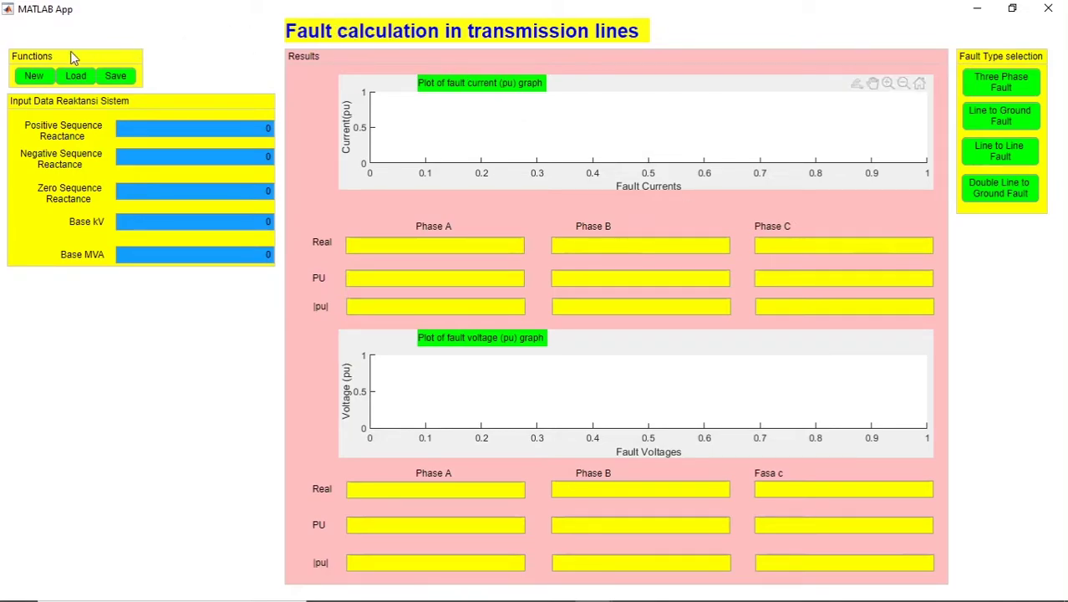
Reset the fault calculator with New so every phase A, B and C result reads 0.
click(28, 79)
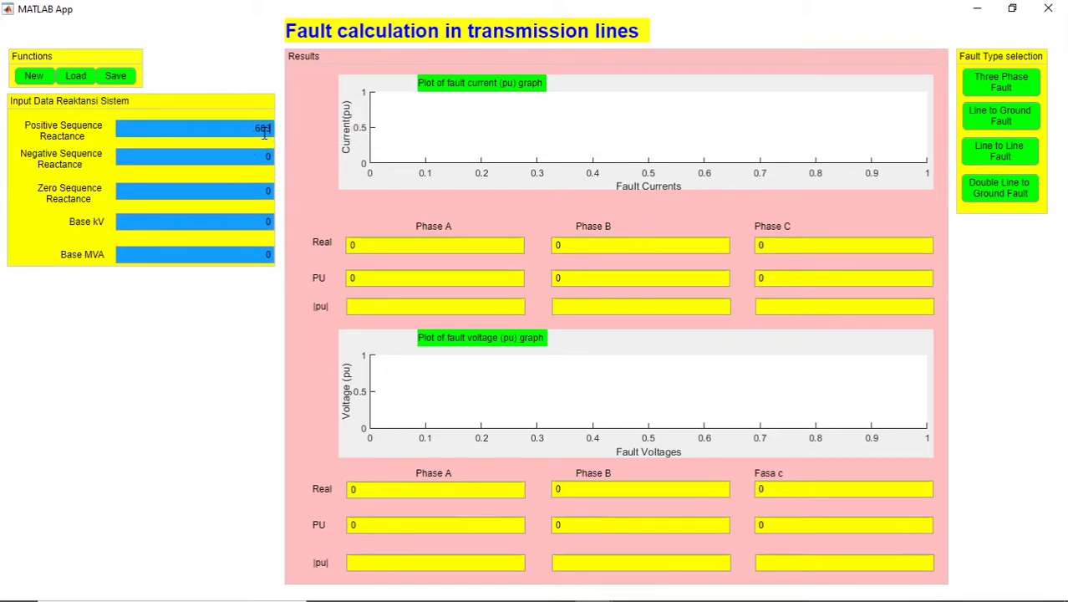
Enter positive and negative sequence reactance 0.603 and zero sequence reactance 0.089.
key(Tab)
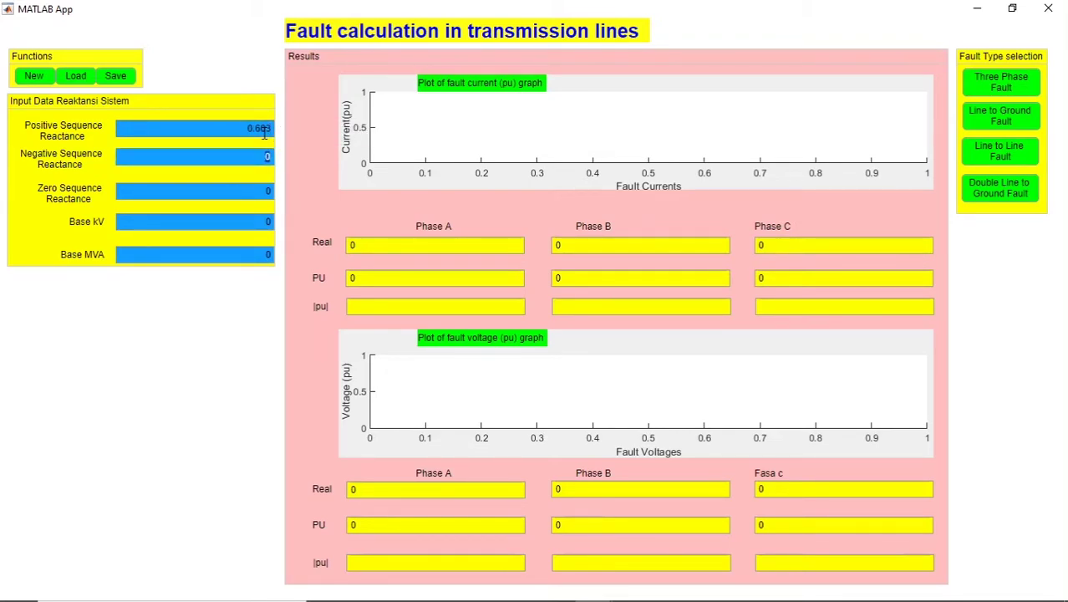
key(BackSpace)
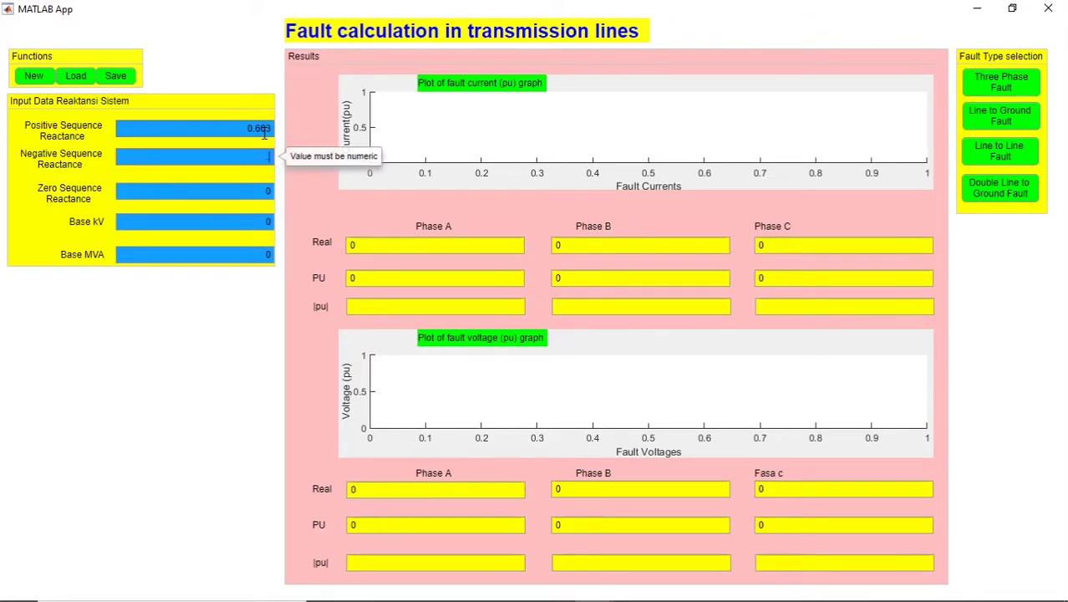
text(603)
key(Tab)
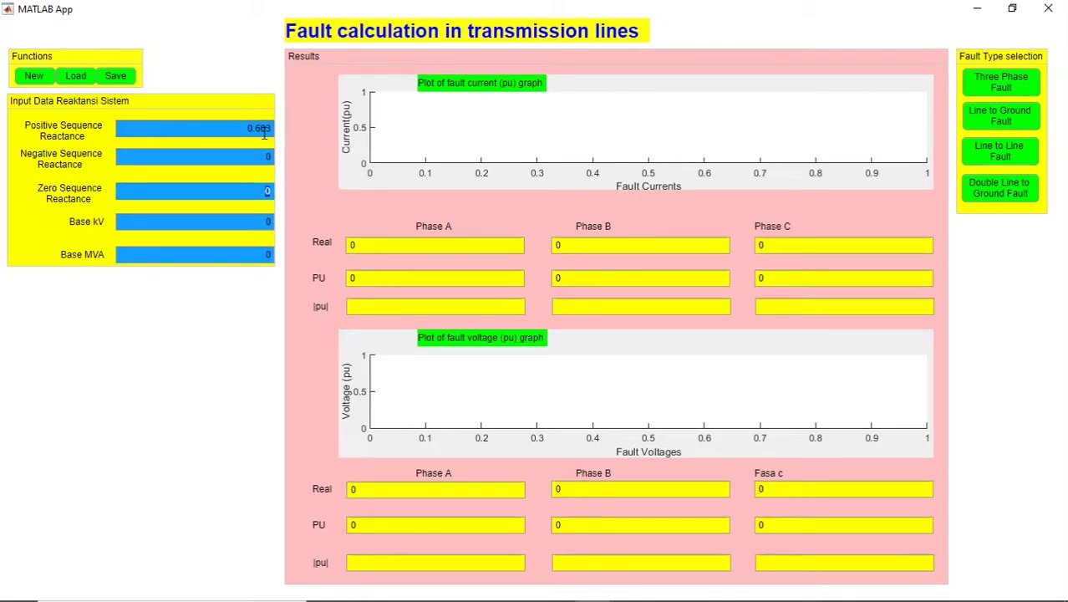
key(BackSpace)
text(089)
key(Return)
key(shift+Tab)
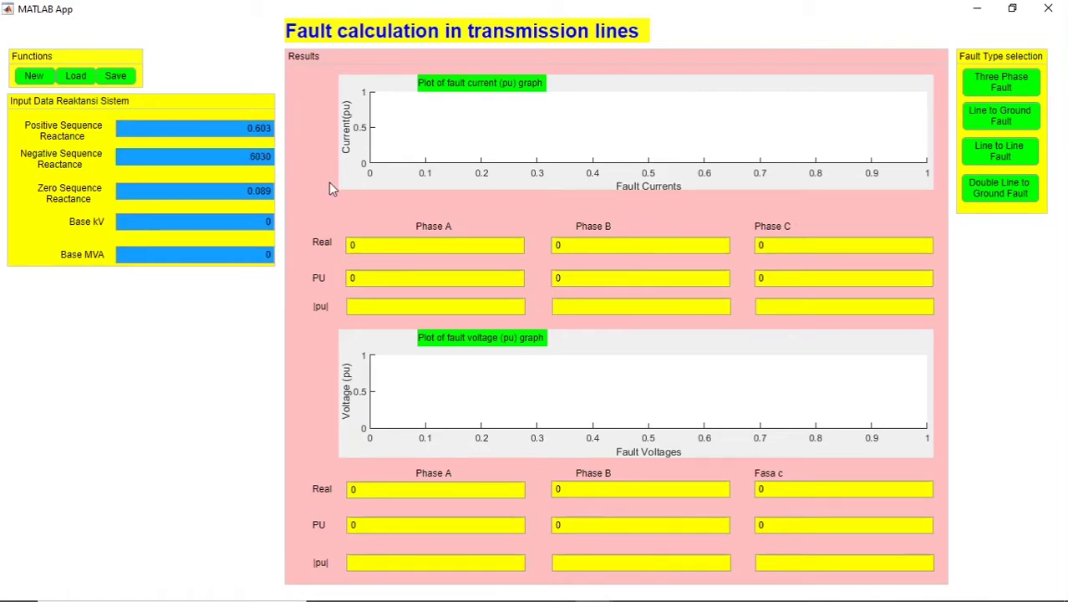
key(BackSpace)
Set Base kV to 11 and Base MVA to 50.
click(264, 221)
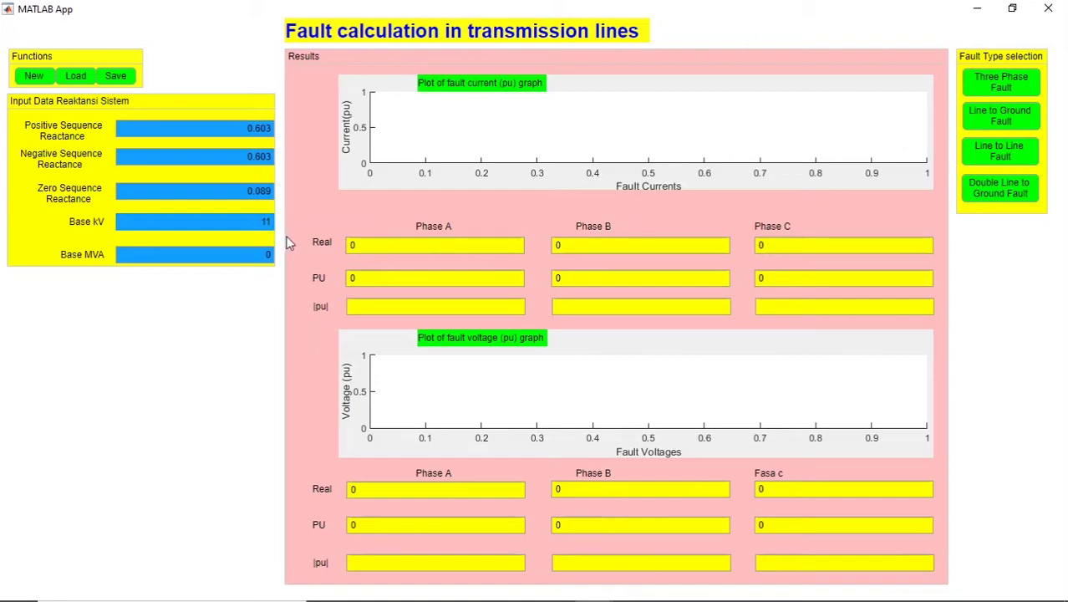
text(11)
click(266, 254)
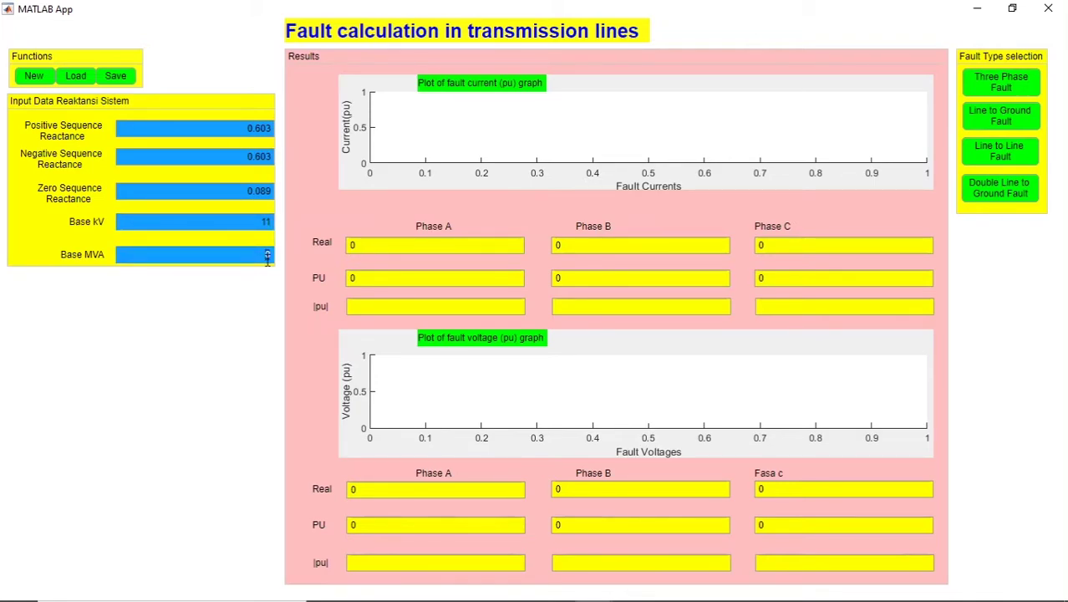
text(1)
text(0)
click(225, 390)
Run the three-phase fault: phase A current 0-1.658i pu, phases B and C ±1.436+0.829i pu.
click(996, 91)
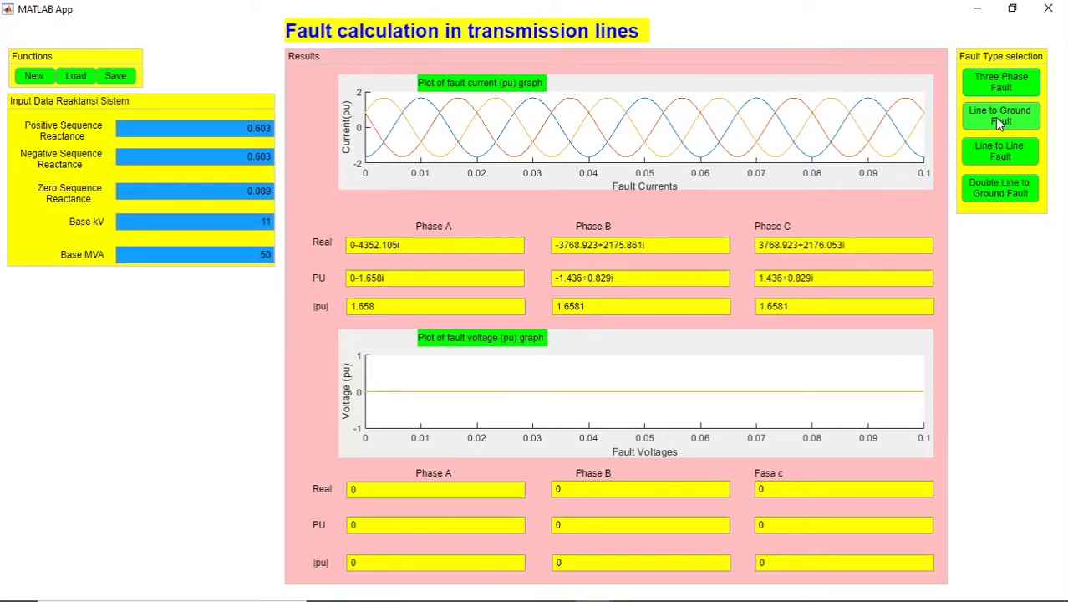
Run the line-to-ground fault and inspect the voltage plot's data points.
click(1001, 122)
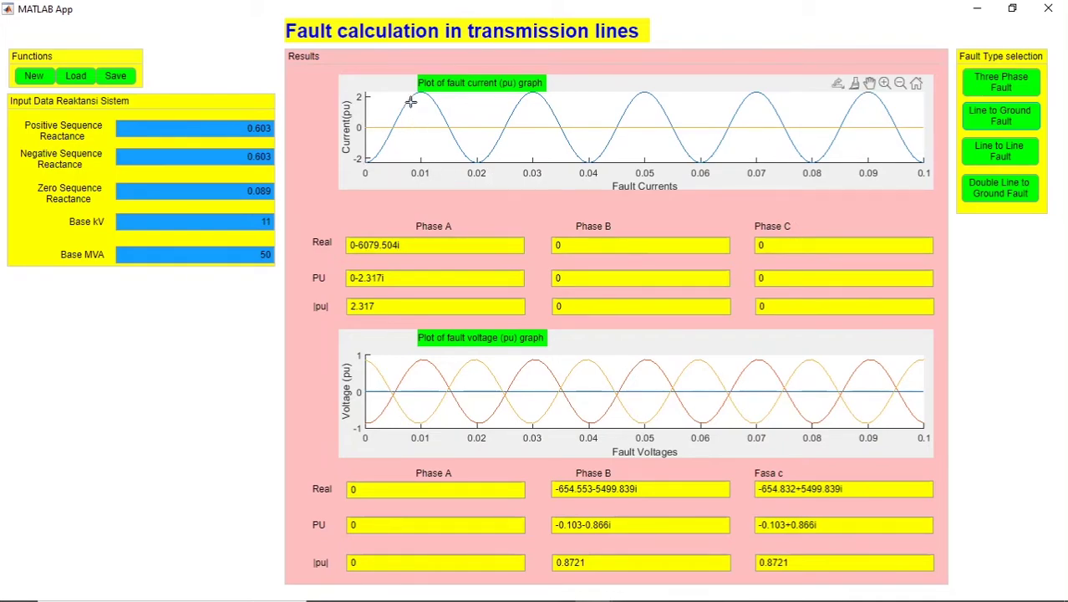
mouse_move(367, 401)
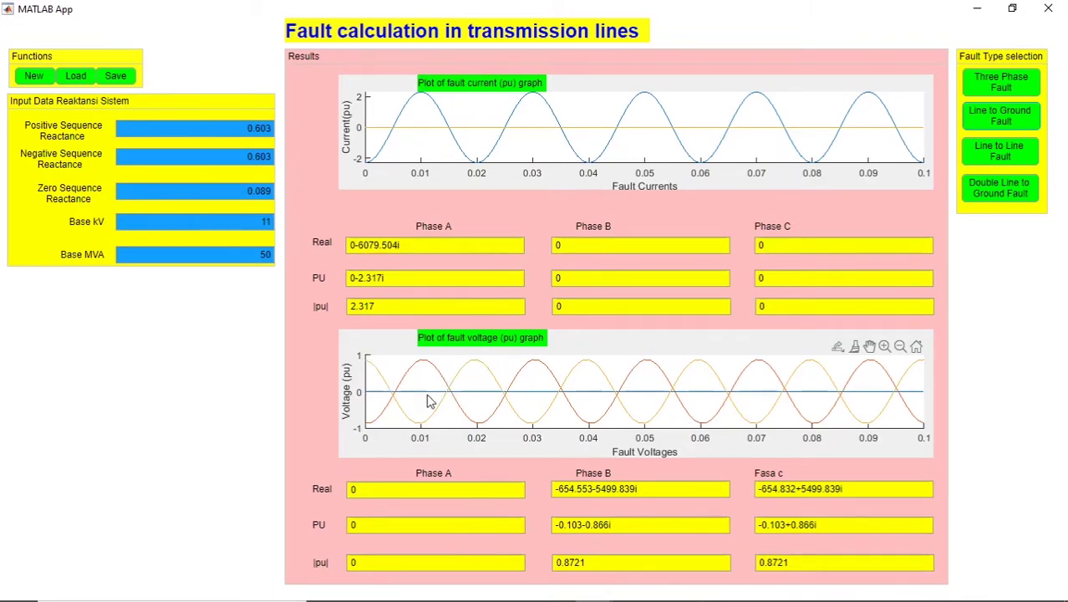
mouse_move(428, 400)
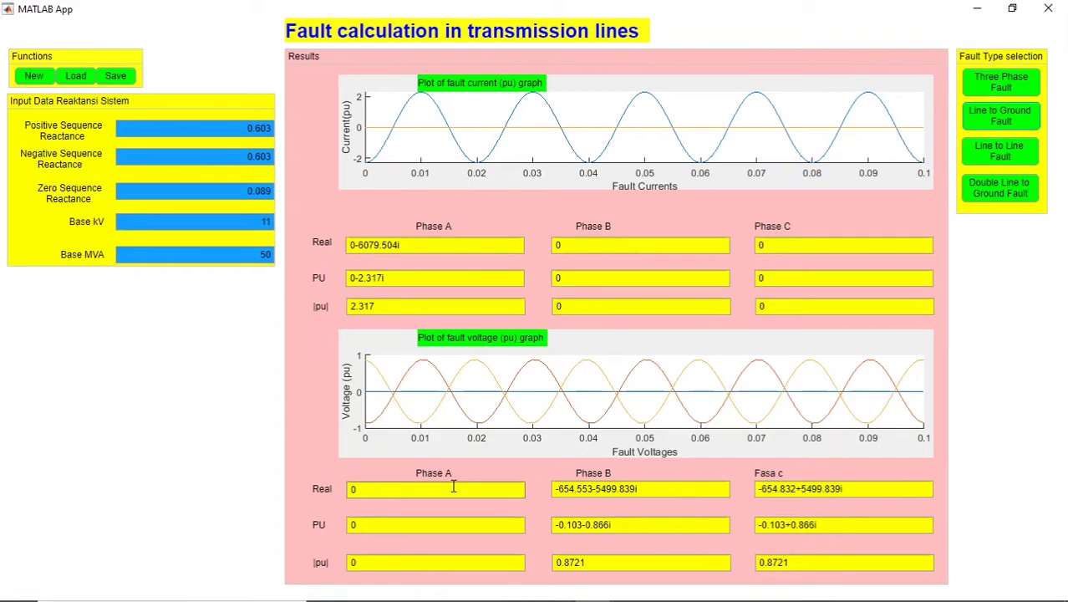
Run the line-to-line fault, then the double line-to-ground fault (phases B and C 2.3984 pu).
click(1014, 155)
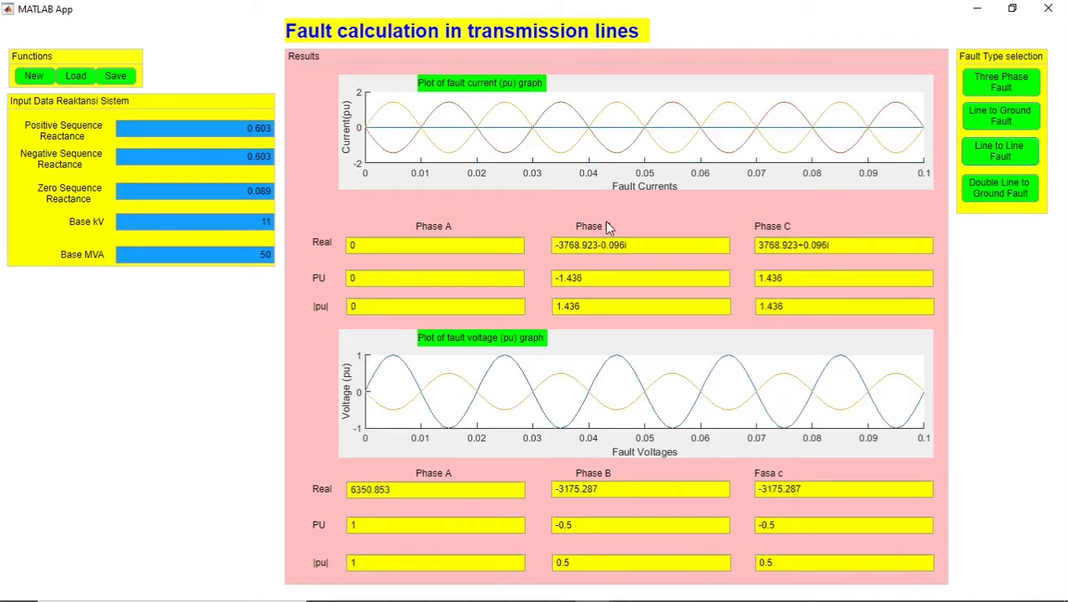
click(1028, 190)
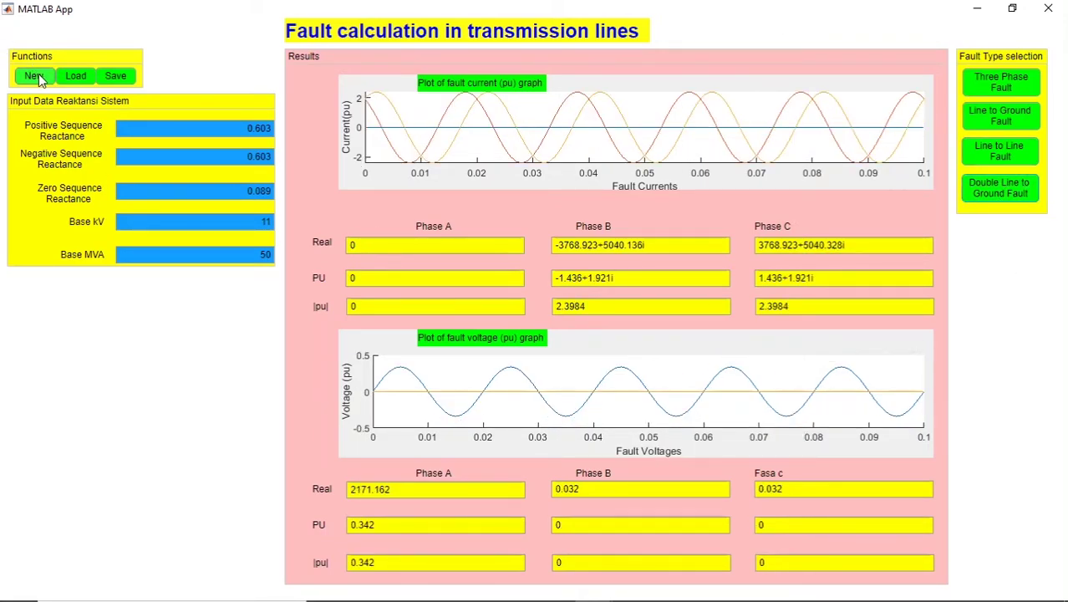
Save the double line-to-ground results to a file named Test.
click(120, 82)
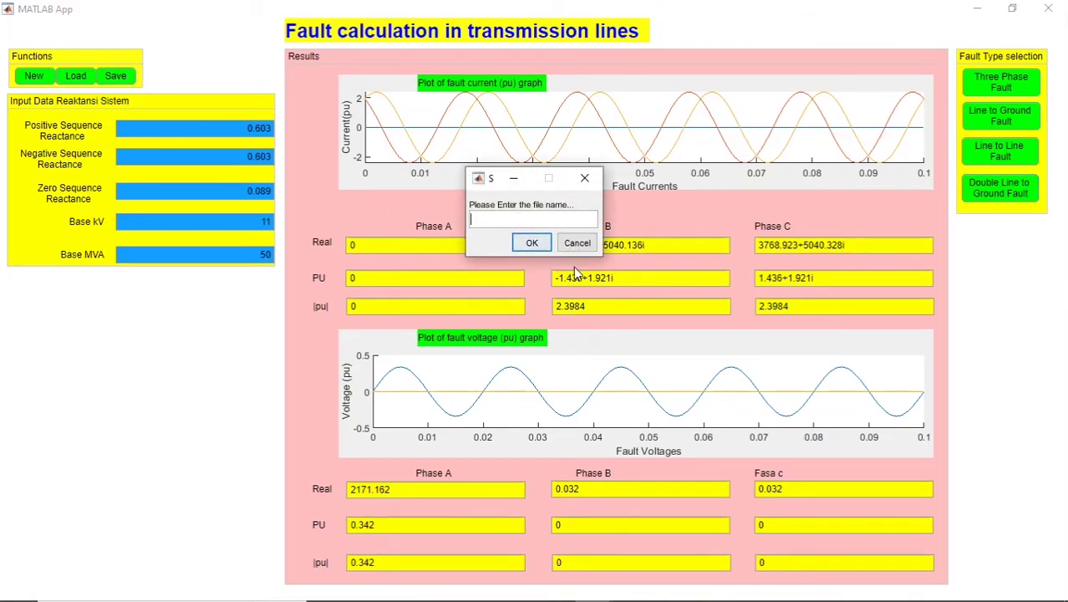
text(Test)
key(Return)
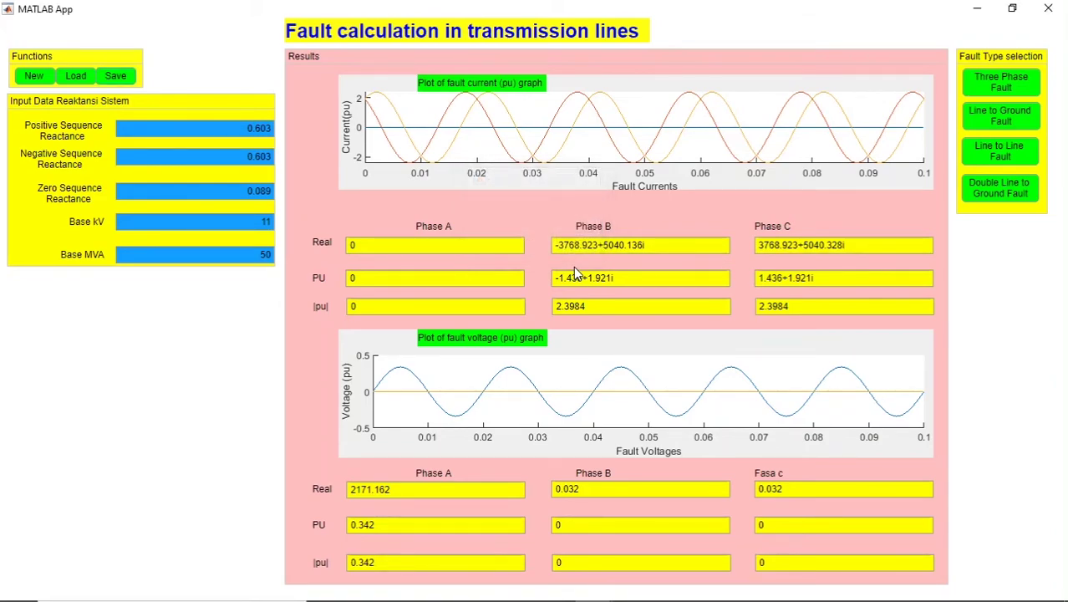
Load test.mat into the MATLAB workspace, then bring the fault calculator back.
click(983, 11)
click(50, 173)
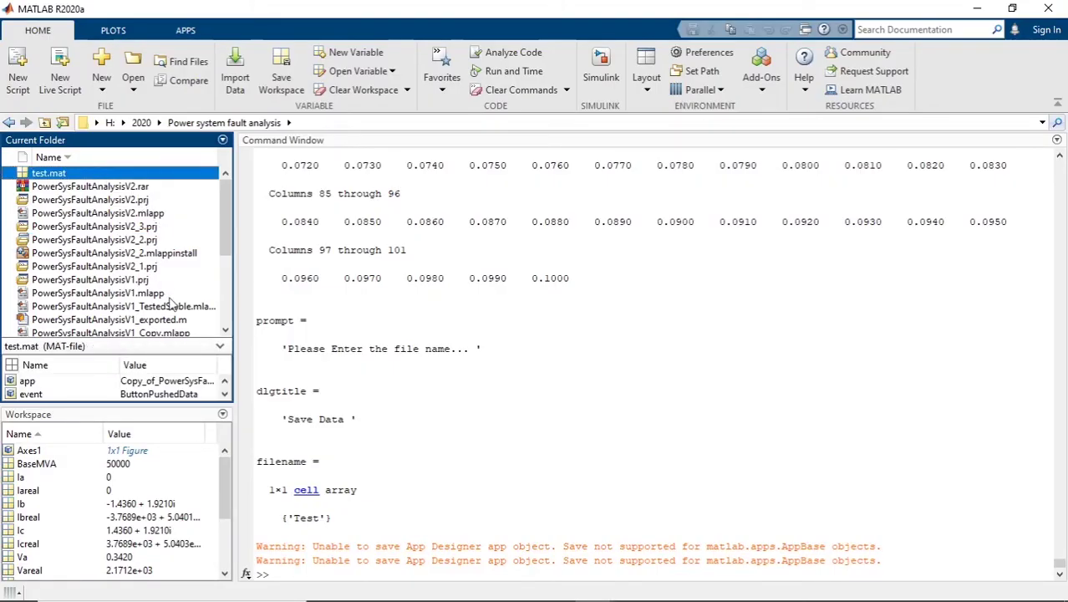
click(57, 175)
double_click(56, 176)
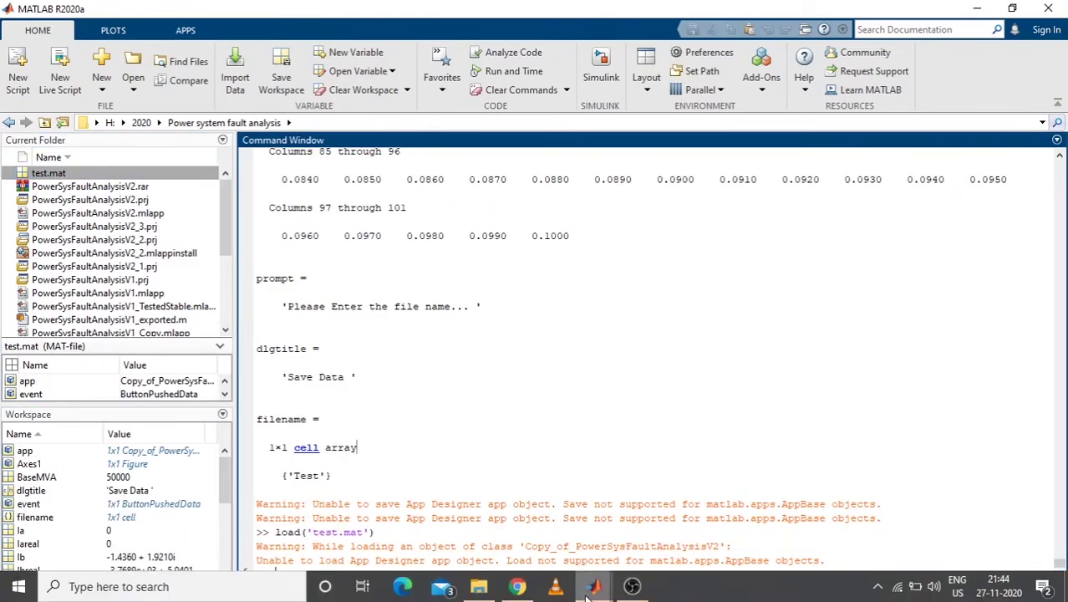
mouse_move(599, 590)
click(757, 553)
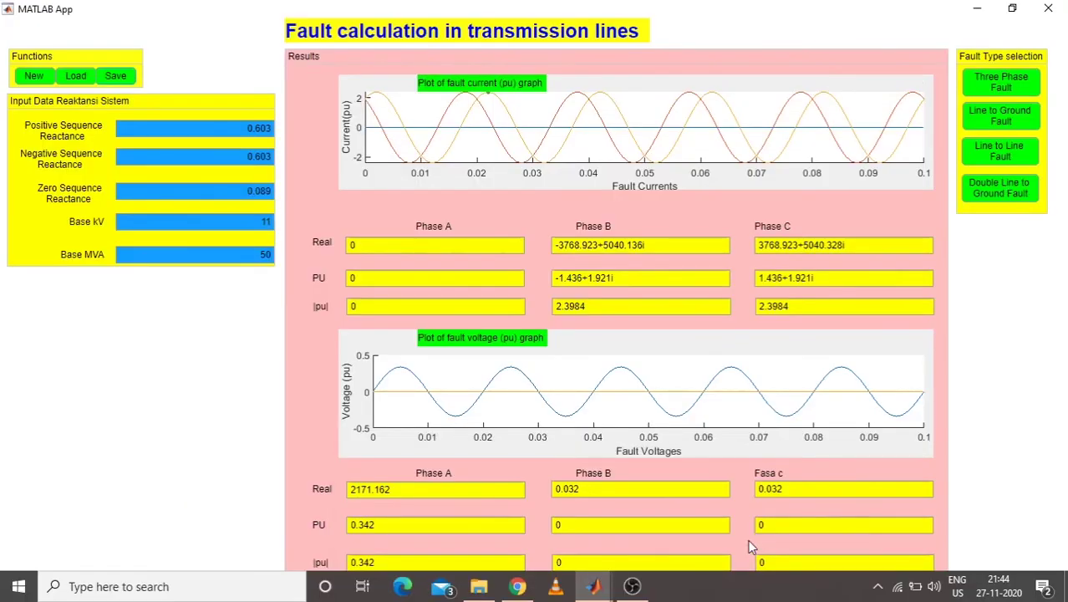
Clear the calculator and reload the test file, restoring inputs with Base MVA 5e+04.
click(31, 76)
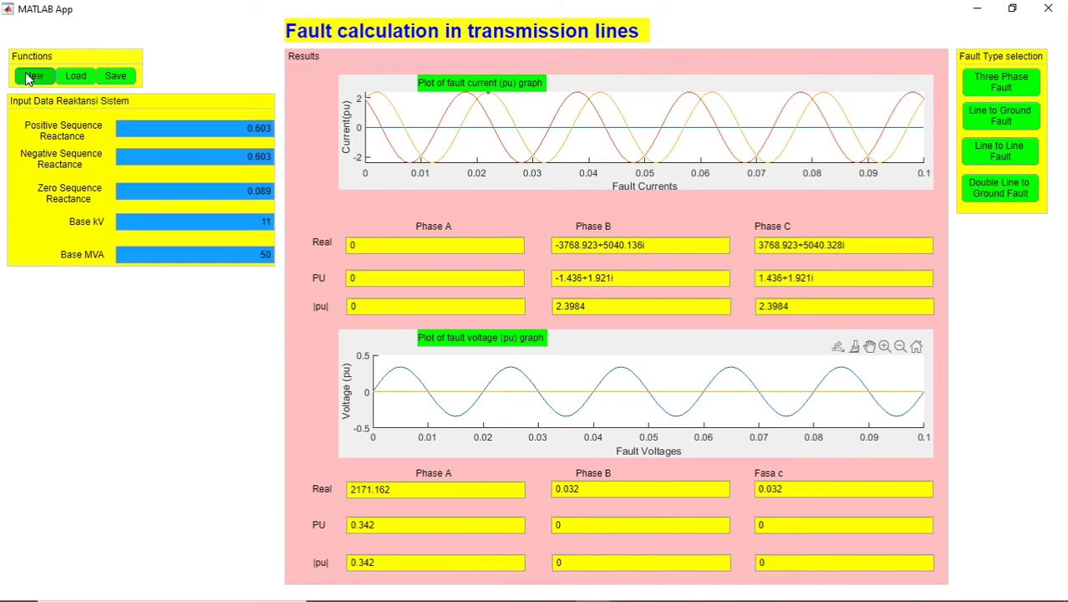
click(72, 84)
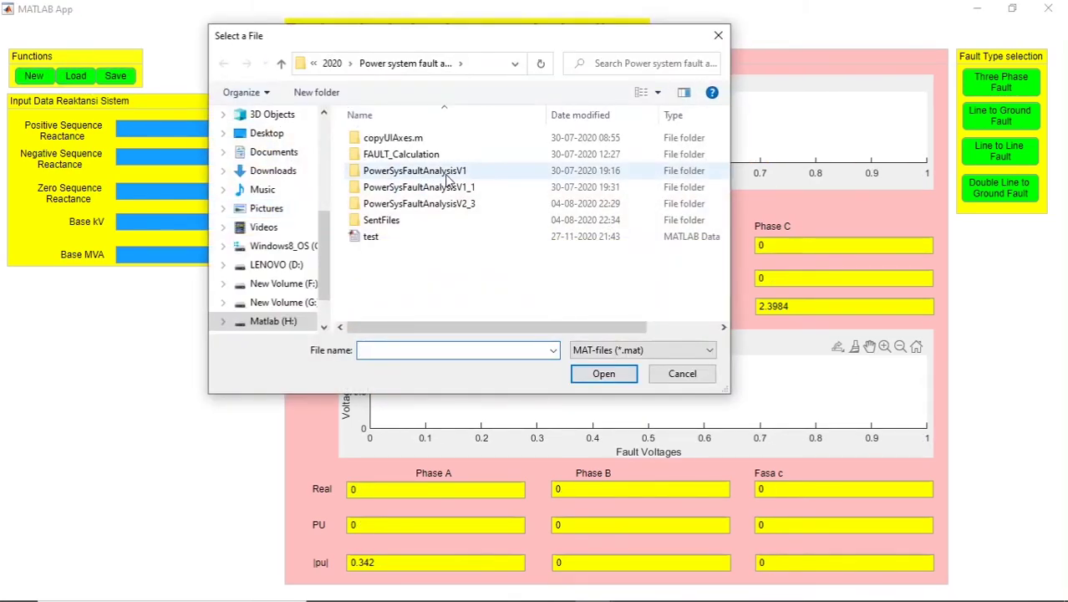
double_click(417, 237)
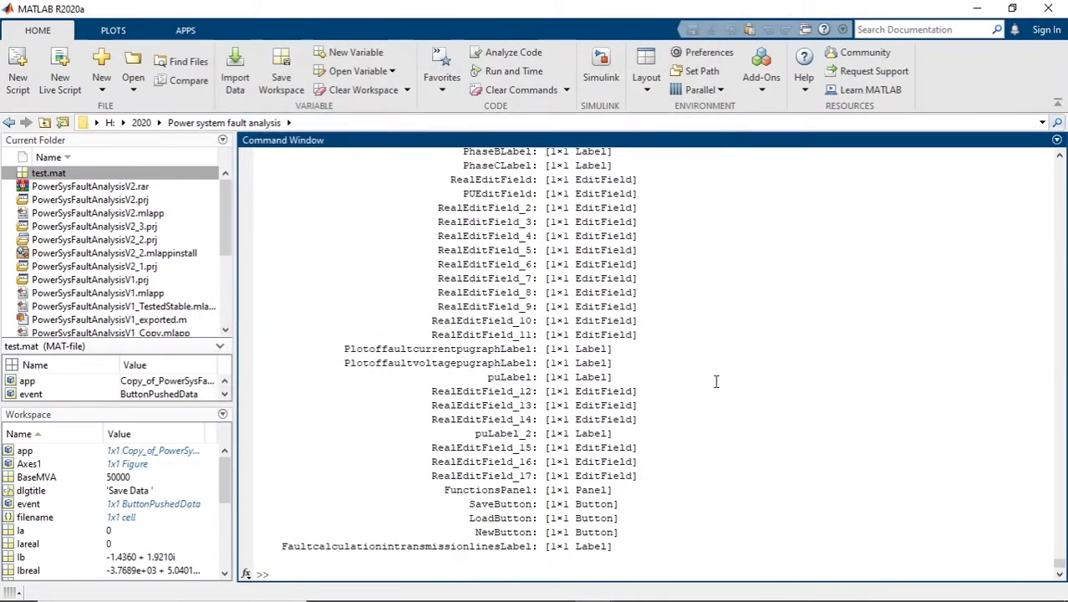
click(984, 9)
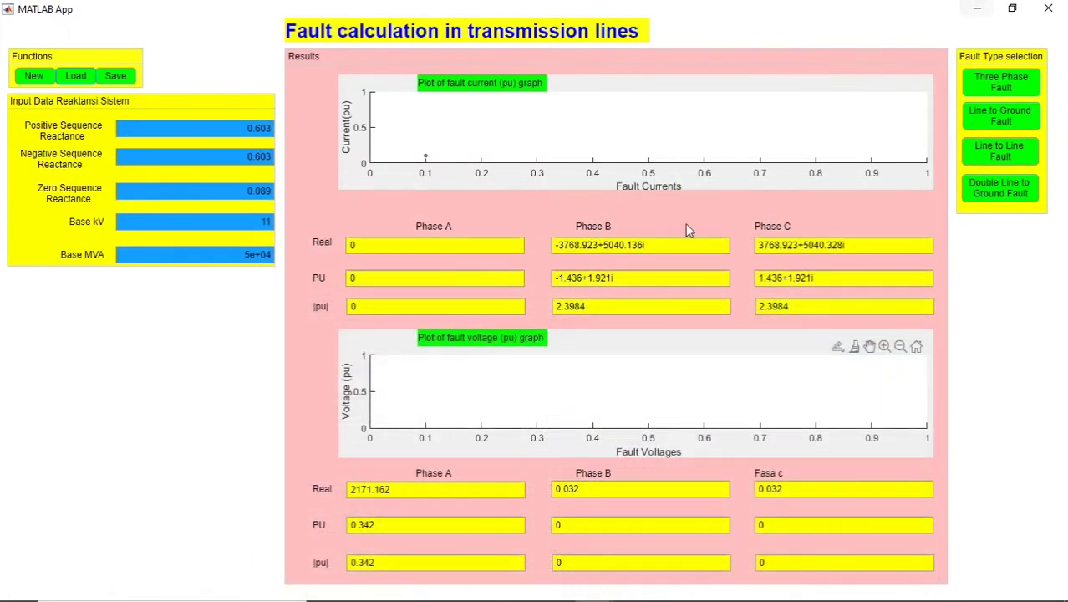